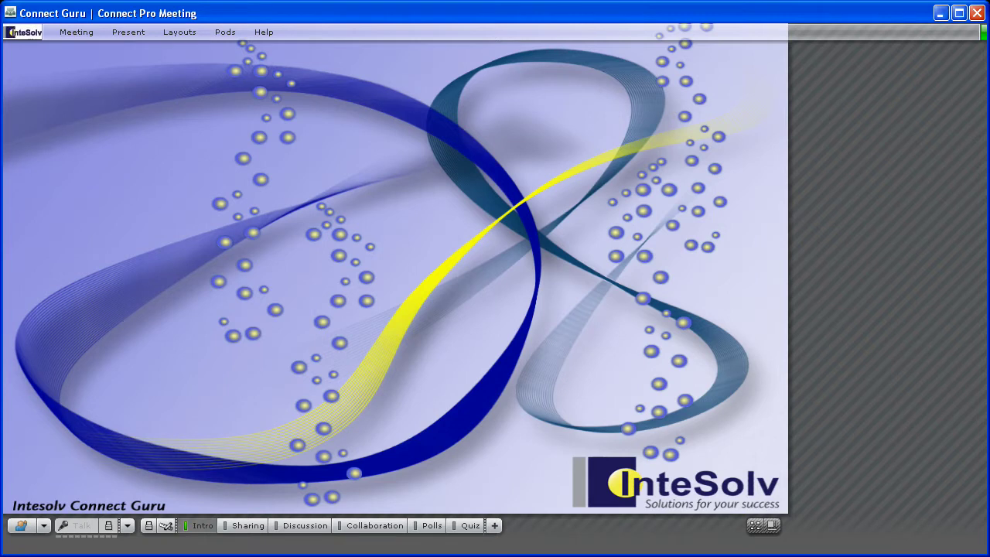
Switch to the Discussion layout and start broadcasting the host's camera and voice.
left_click(301, 531)
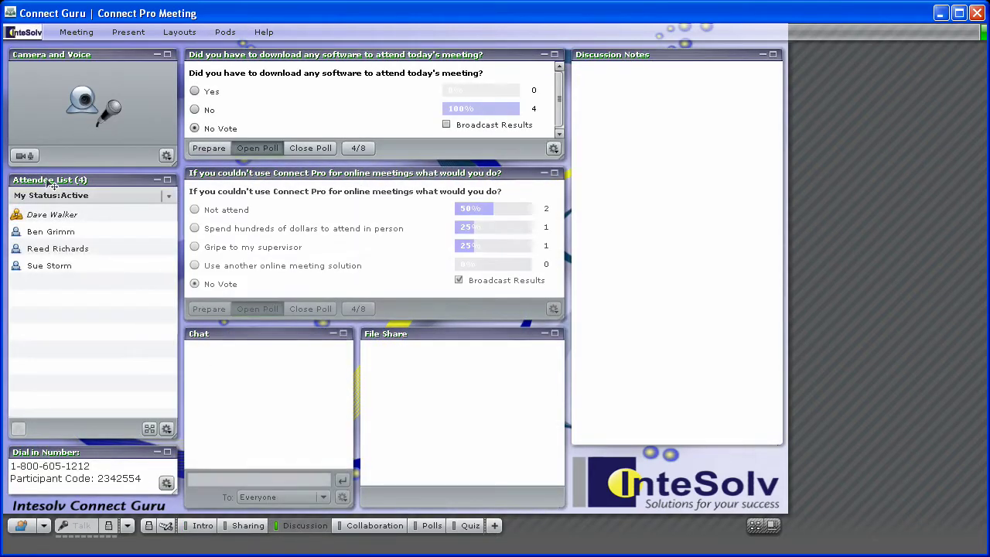
left_click(24, 156)
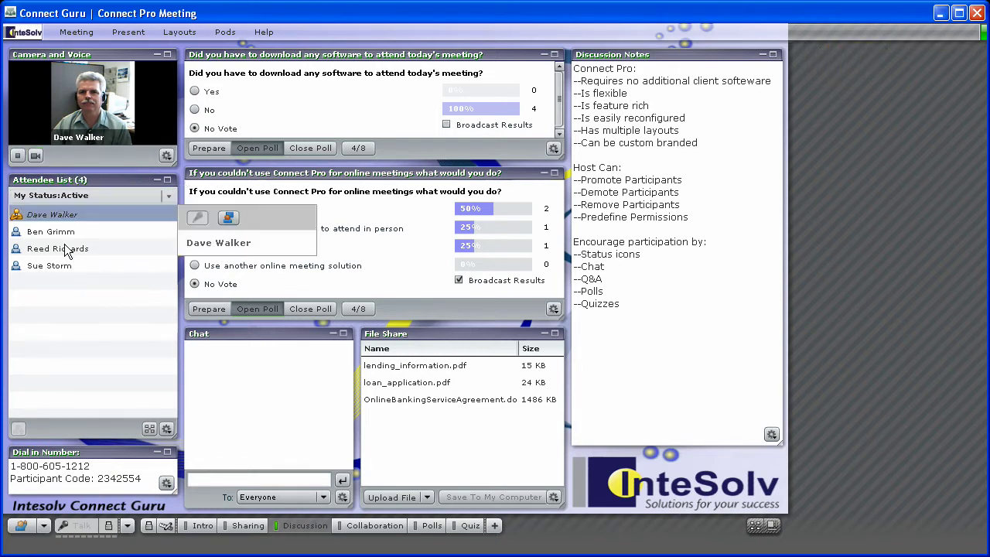
left_click(168, 197)
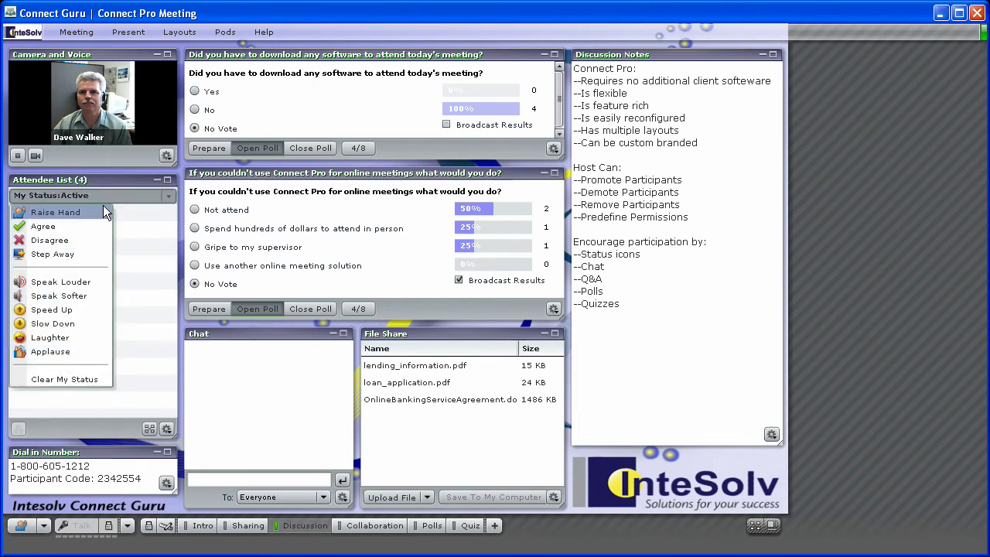
left_click(167, 196)
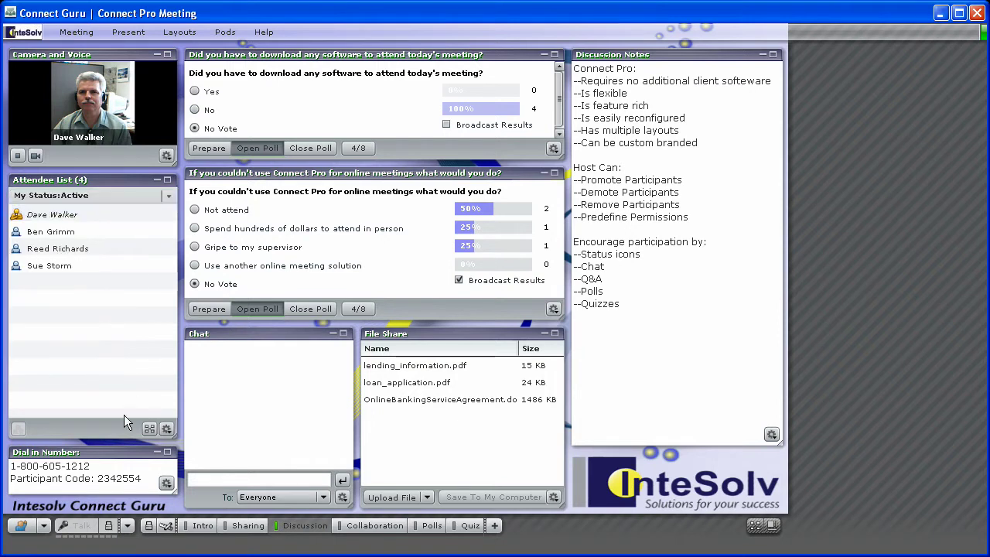
Clear the host's current status, then set it to Agree.
left_click(44, 528)
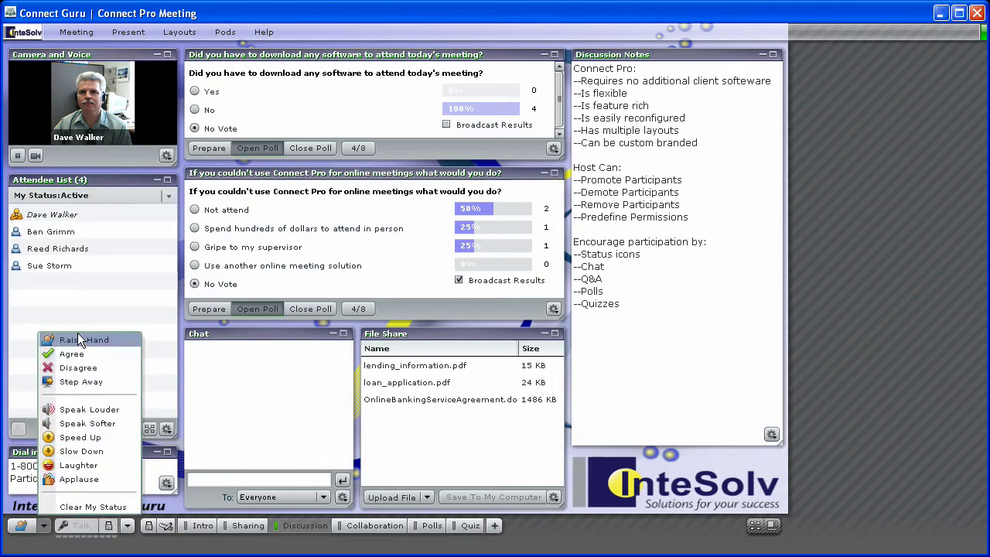
left_click(56, 507)
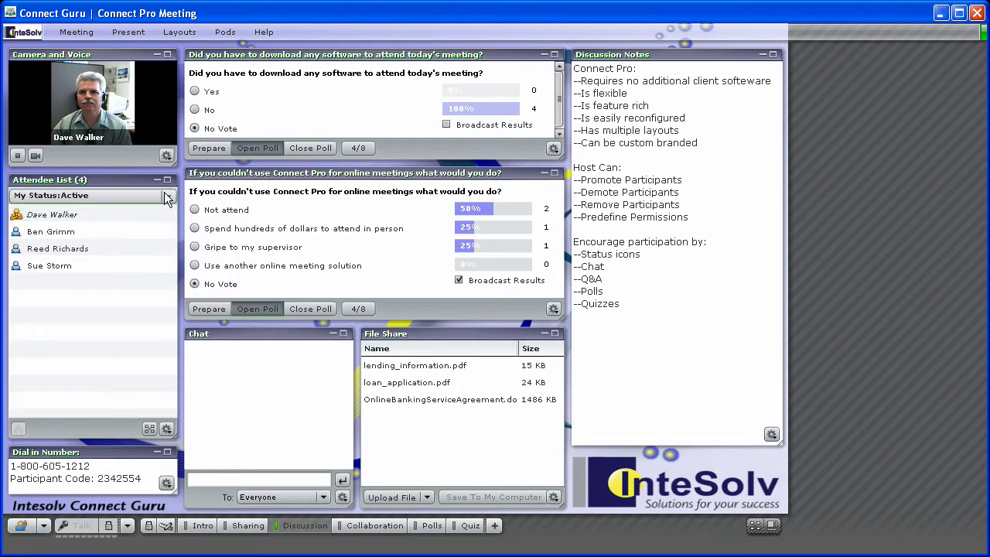
left_click(43, 525)
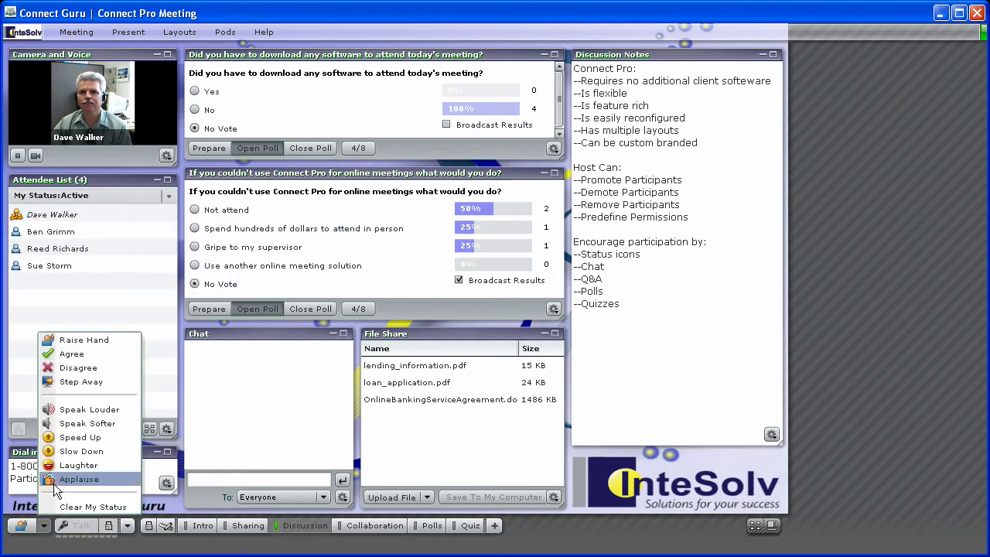
left_click(77, 355)
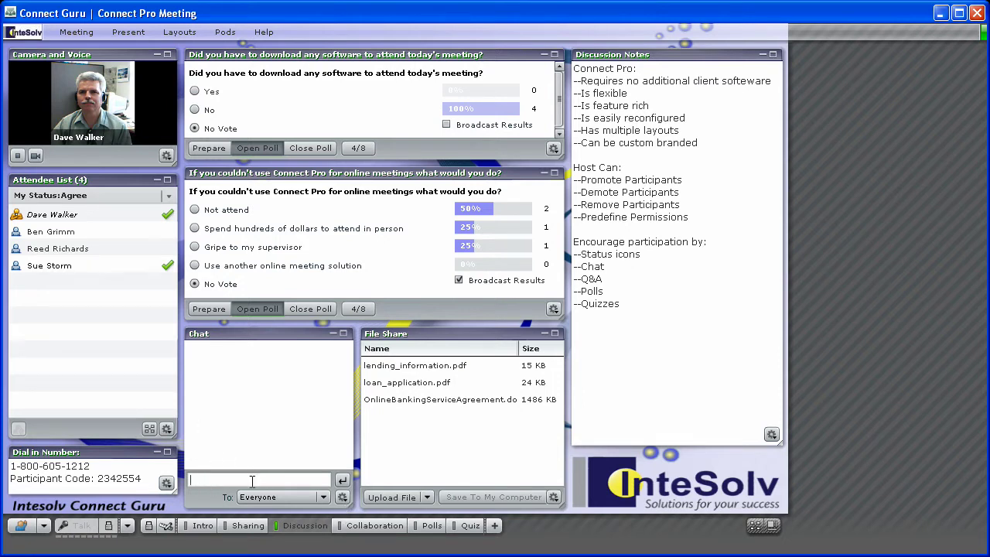
Send 'Hello' in the Chat pod, keeping Everyone as the recipient.
type("o")
key("Return")
left_click(324, 497)
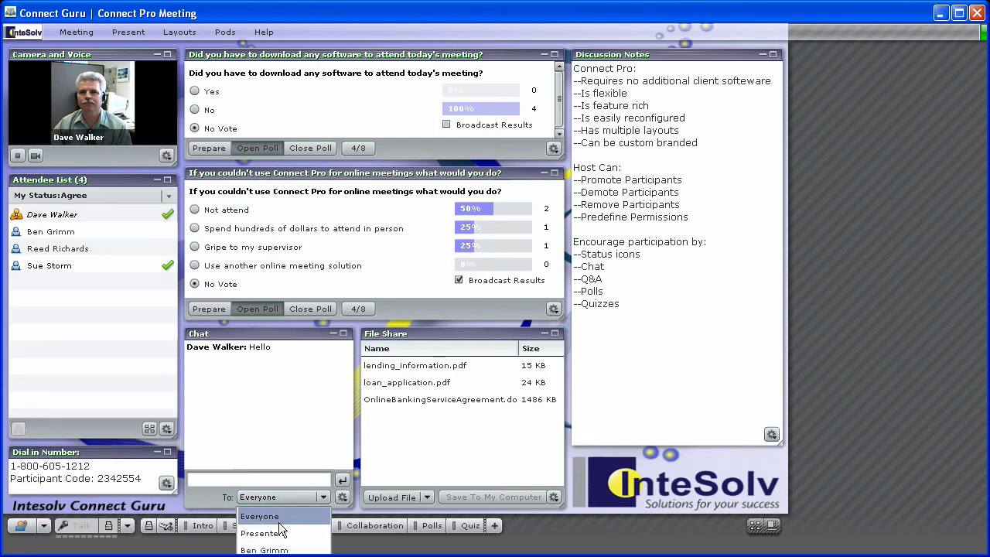
left_click(324, 477)
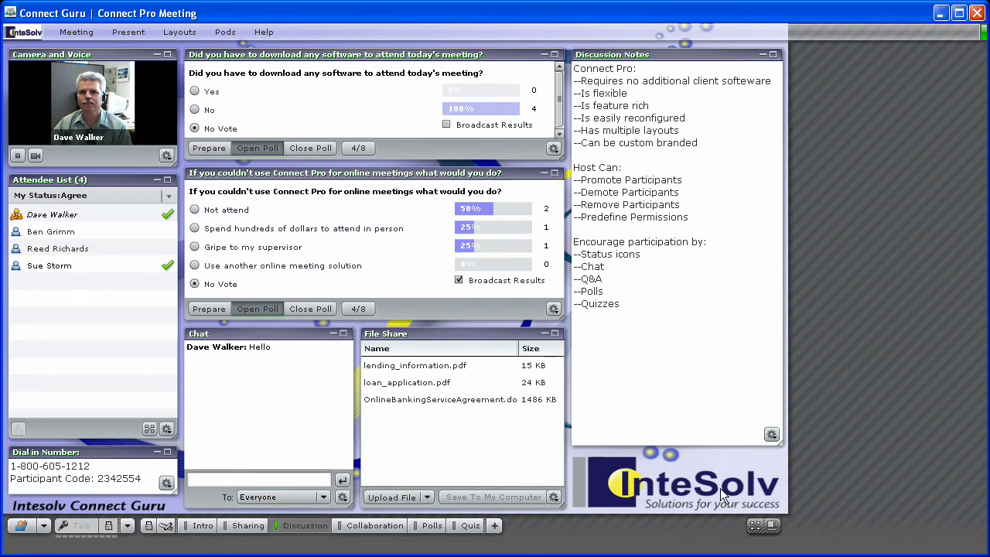
Show the presenter-only area, link Q&A to Chat, and submit 'Why?' as a question.
left_click(772, 530)
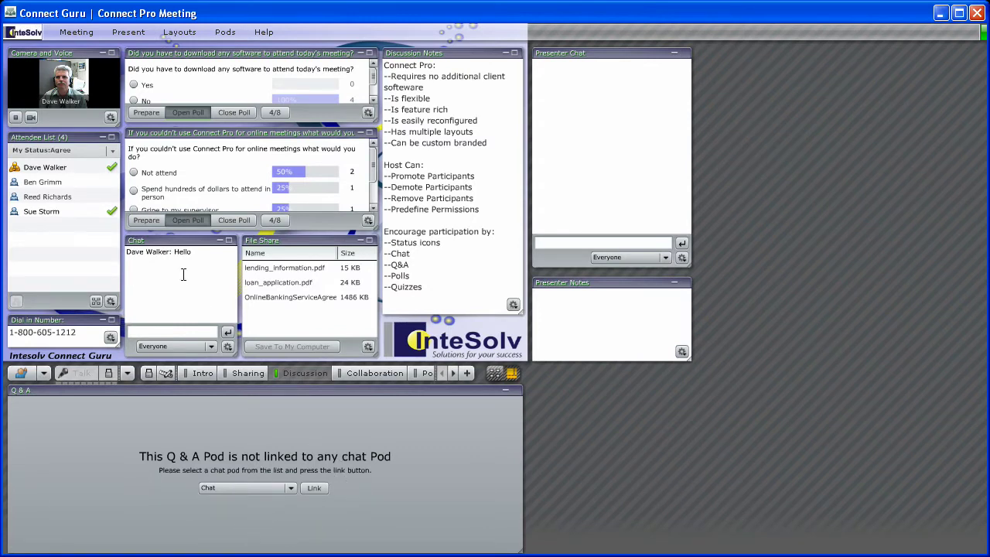
left_click(320, 487)
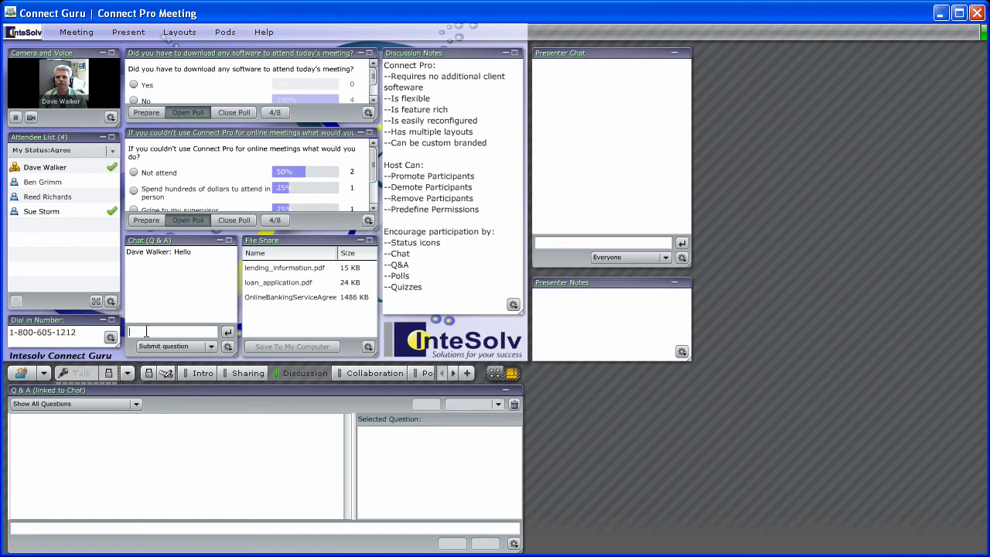
key("Return")
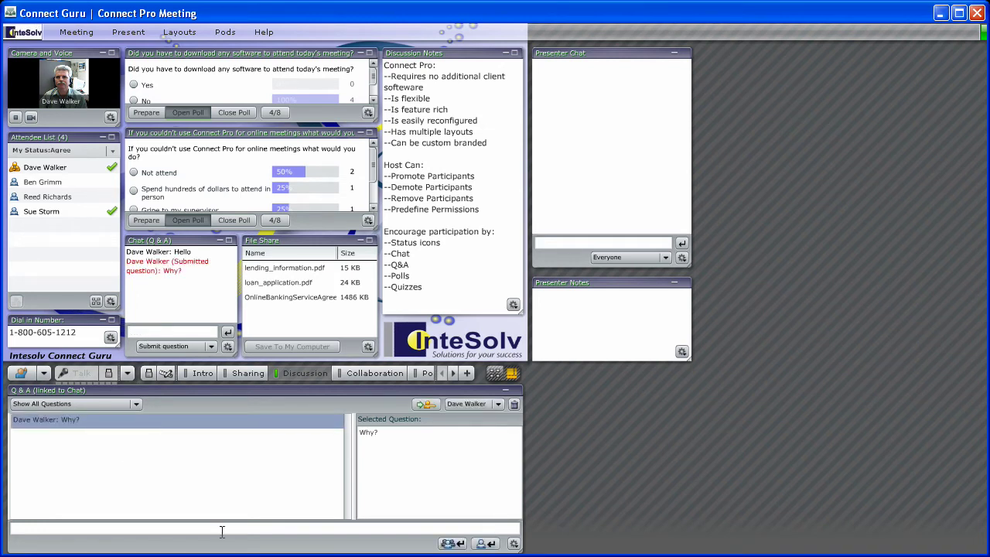
Answer the question with 'Because' and hide the presenter-only area.
left_click(86, 529)
type("Because")
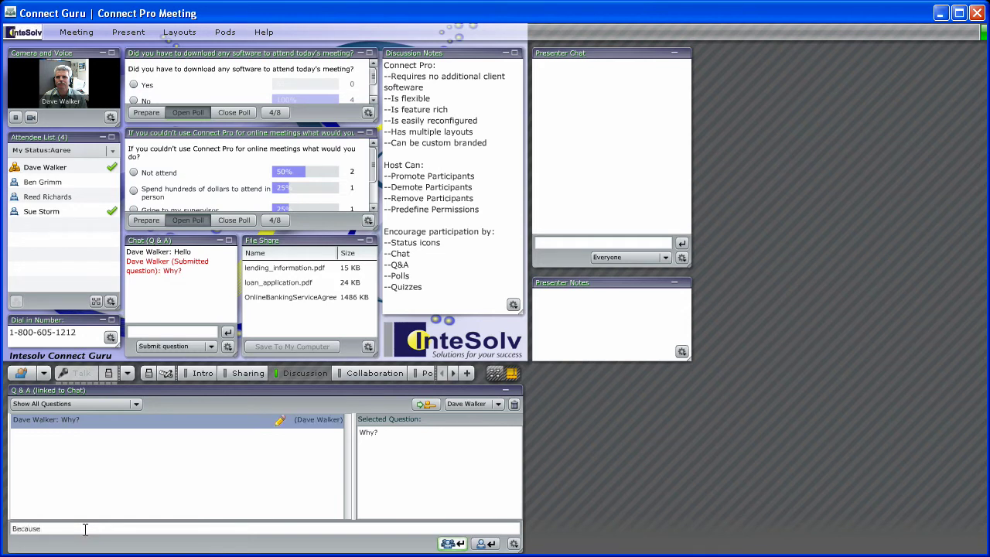
key("Return")
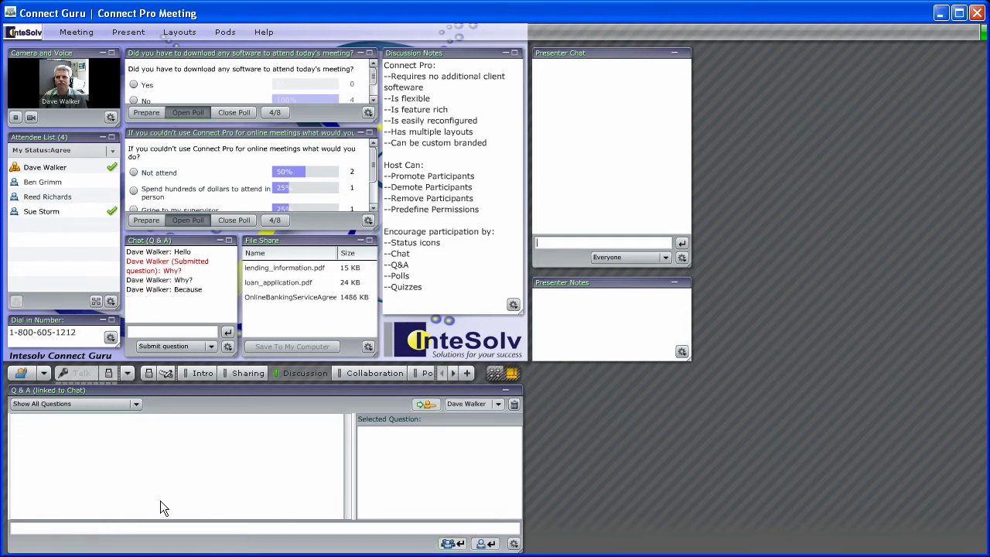
left_click(516, 373)
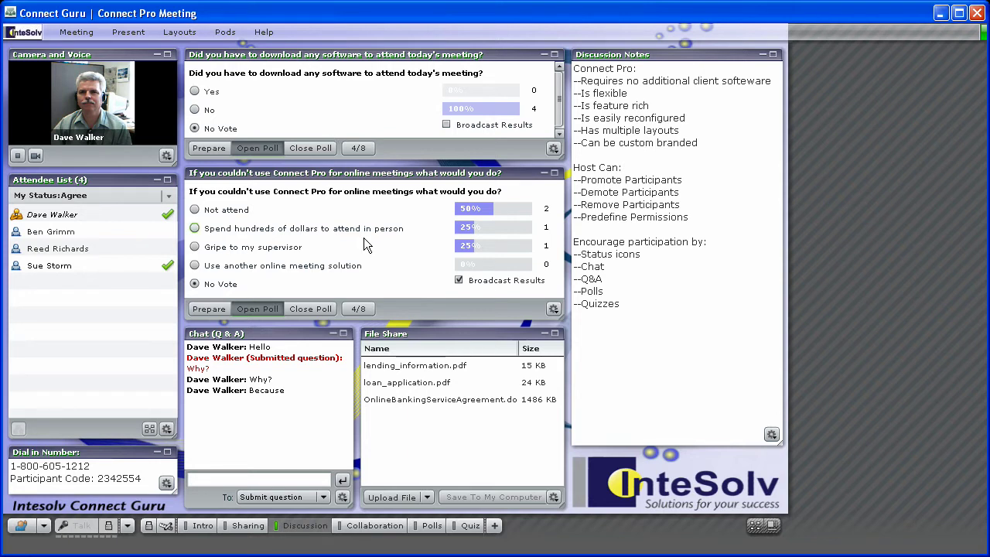
In the Polls layout, vote 'Yes, I have Connect Pro' in all six polls.
left_click(431, 526)
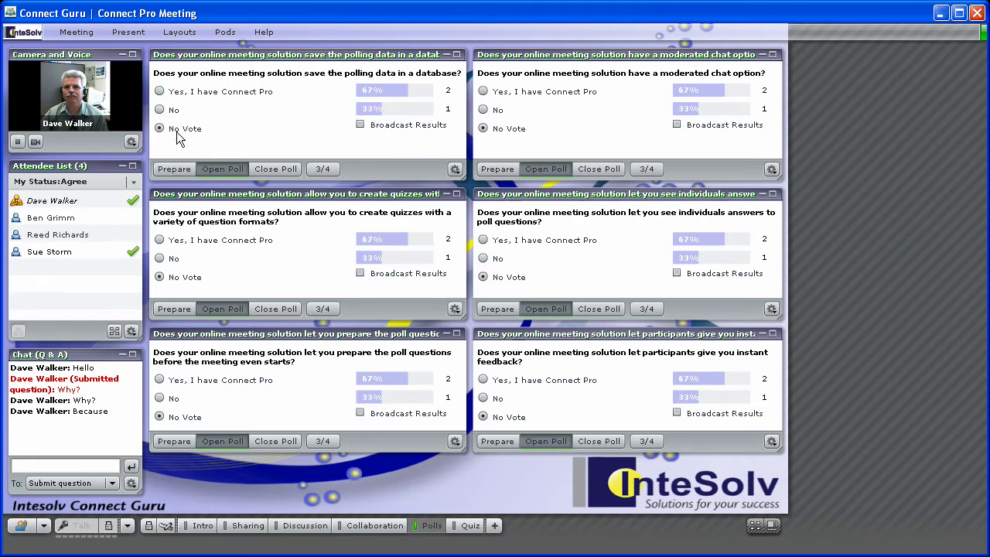
left_click(160, 92)
left_click(483, 93)
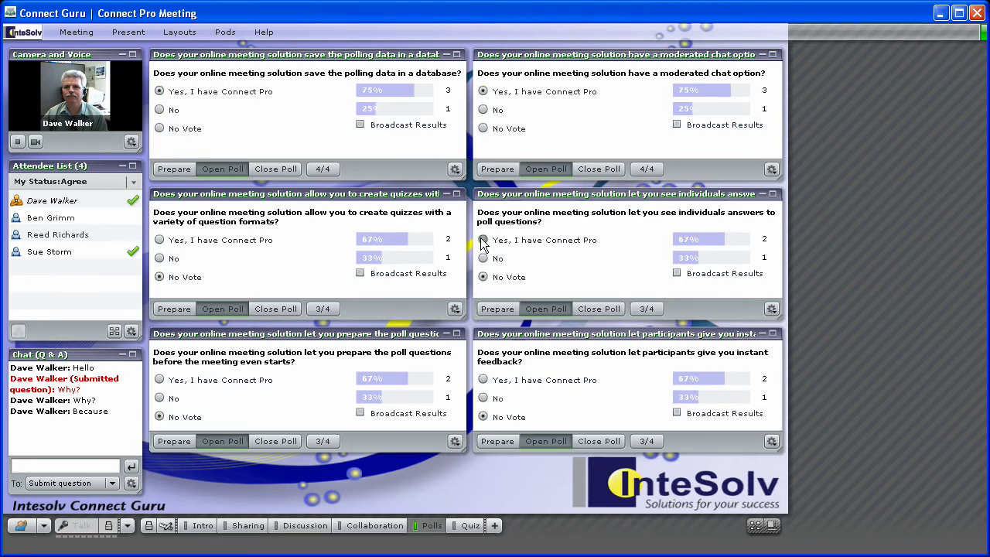
left_click(484, 241)
left_click(159, 241)
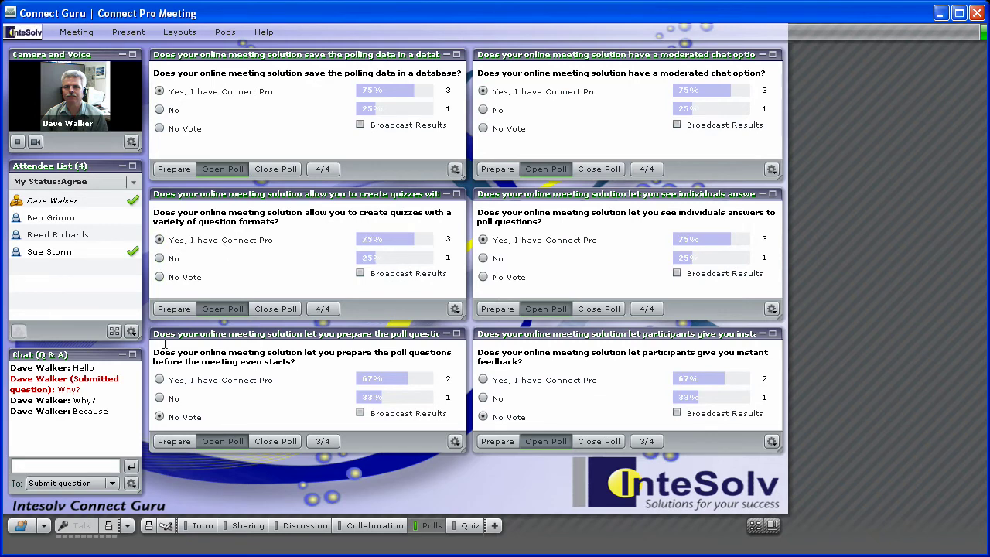
left_click(160, 380)
left_click(483, 380)
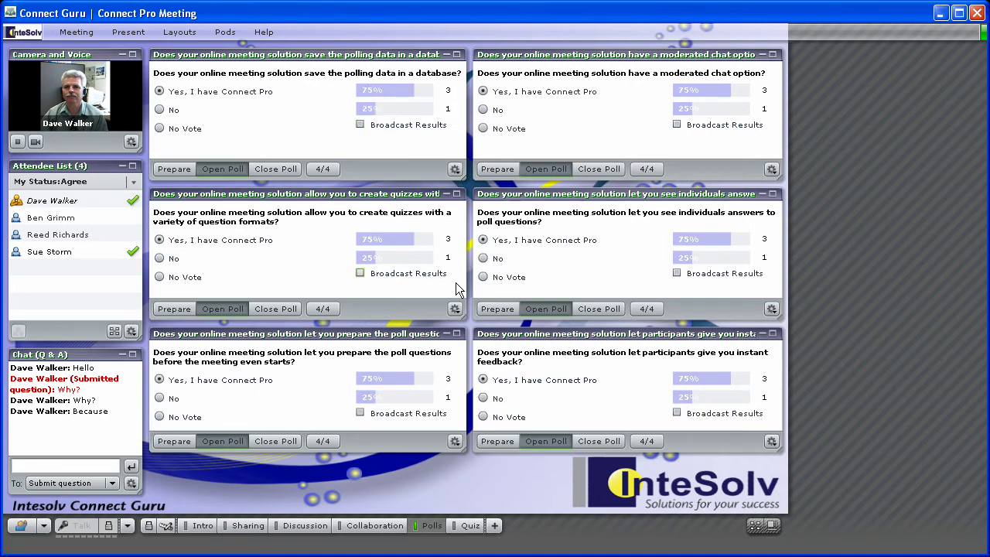
Tick Broadcast Results on all six polls, then briefly view the instant-feedback poll's individual votes.
left_click(360, 125)
left_click(360, 273)
left_click(360, 412)
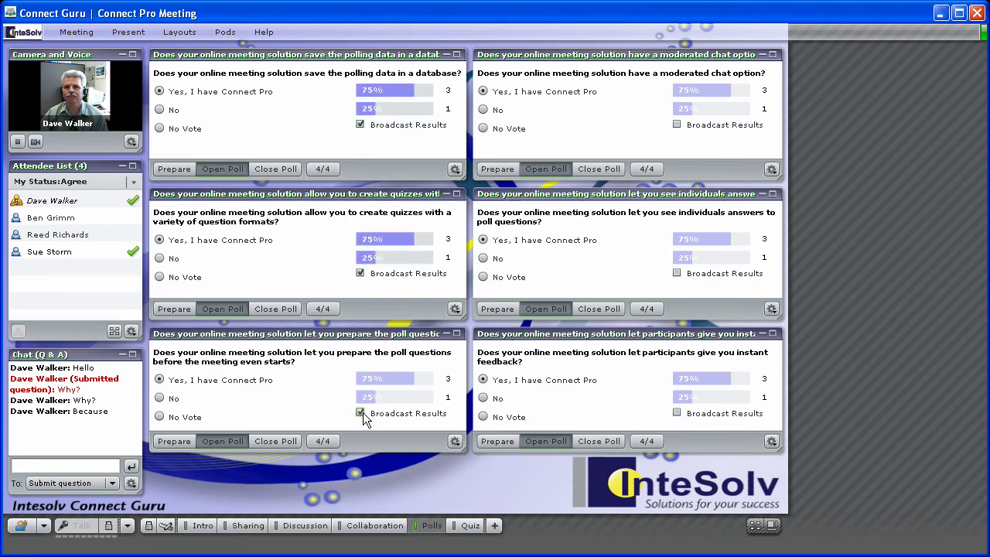
left_click(677, 125)
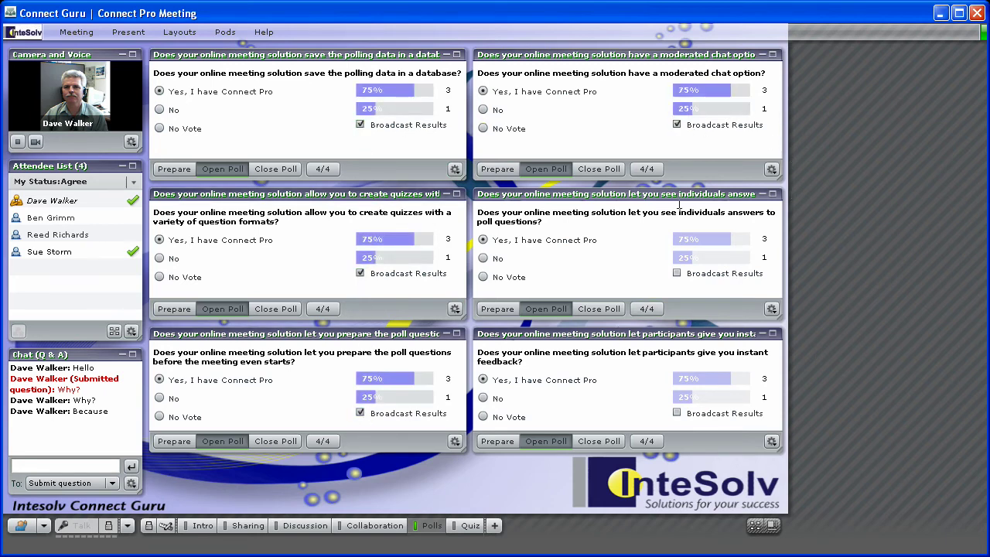
left_click(677, 273)
left_click(677, 414)
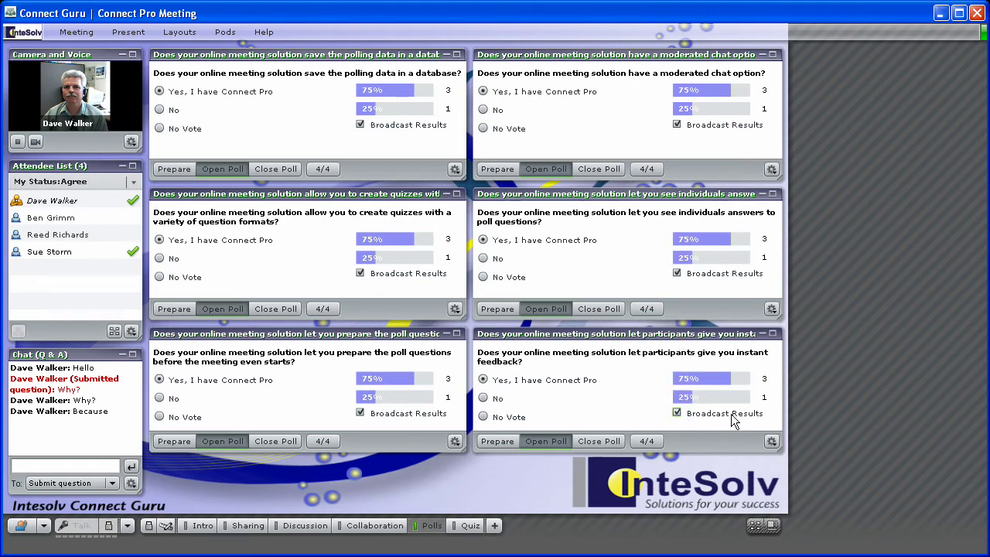
left_click(646, 443)
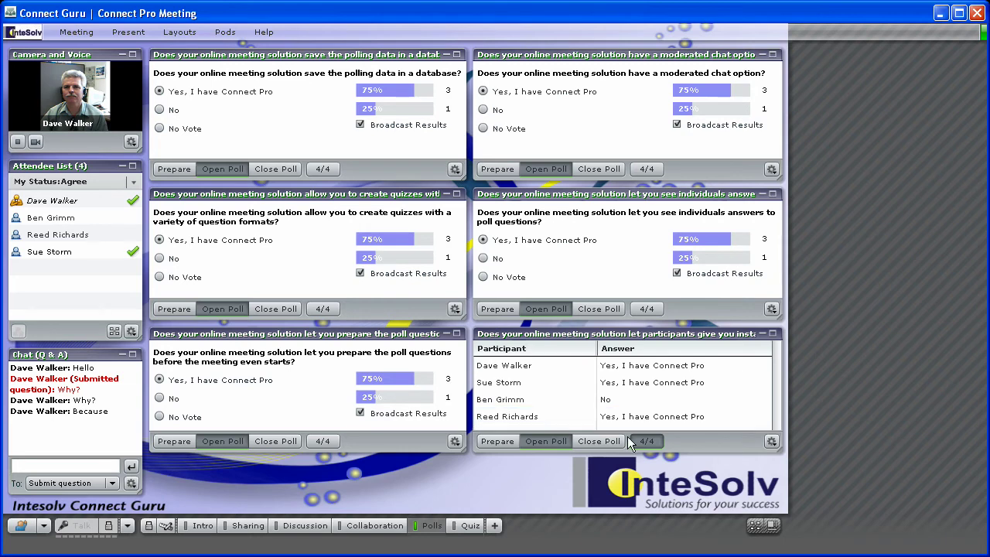
left_click(643, 441)
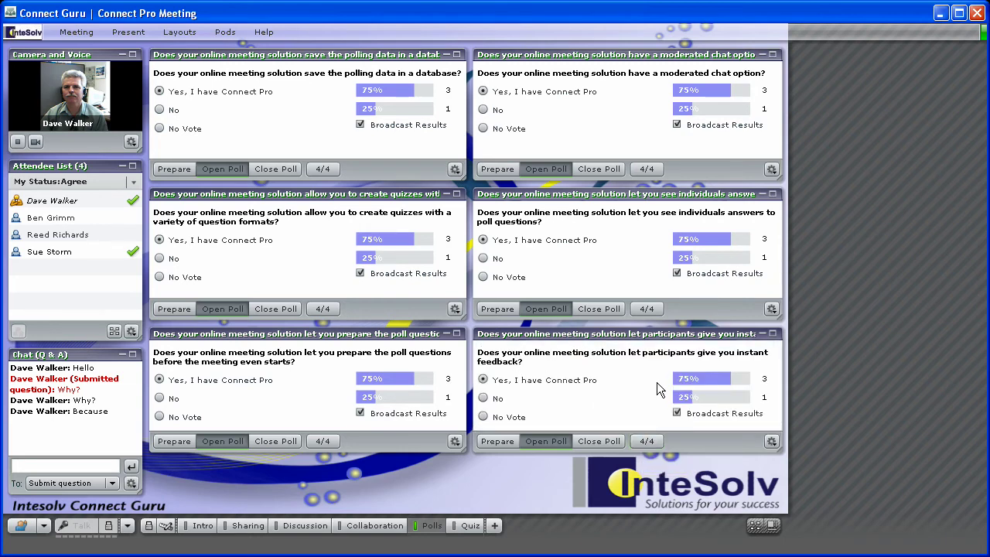
In the Quiz layout, tick all six answers A–F for question 01 and submit.
left_click(469, 528)
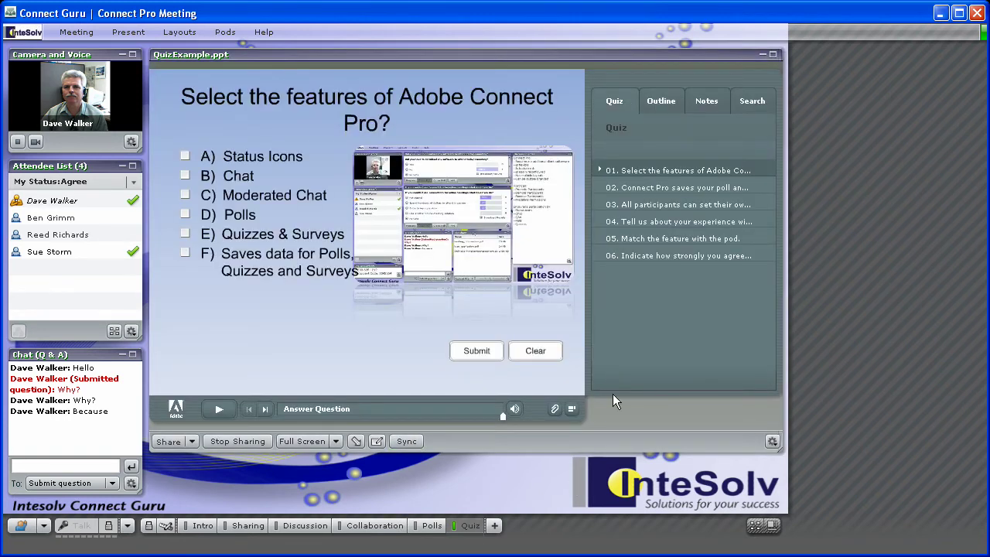
left_click(185, 157)
left_click(185, 176)
left_click(186, 195)
left_click(185, 214)
left_click(186, 234)
left_click(186, 253)
left_click(461, 353)
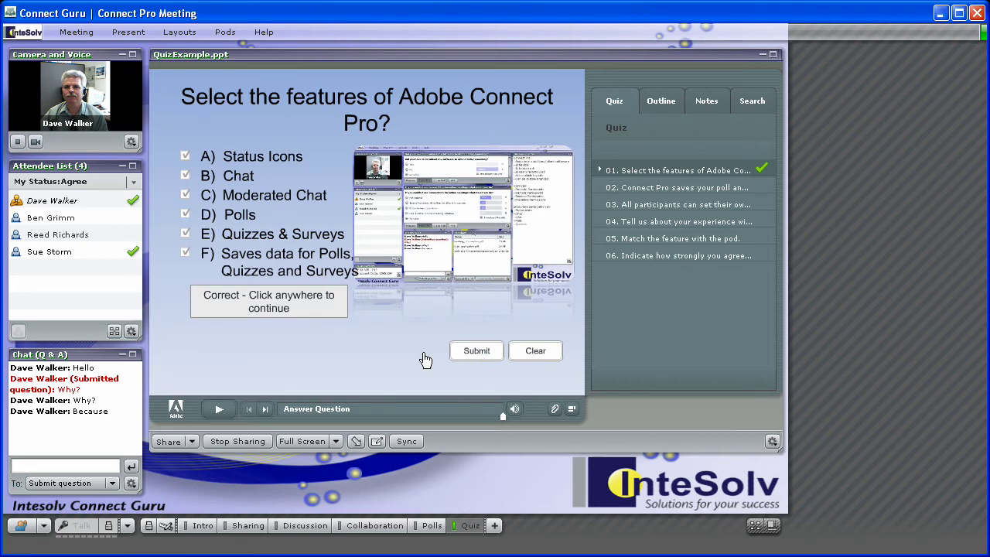
left_click(396, 356)
Answer question 02 True, skip ahead to question 06, and bring the report browser forward.
left_click(186, 158)
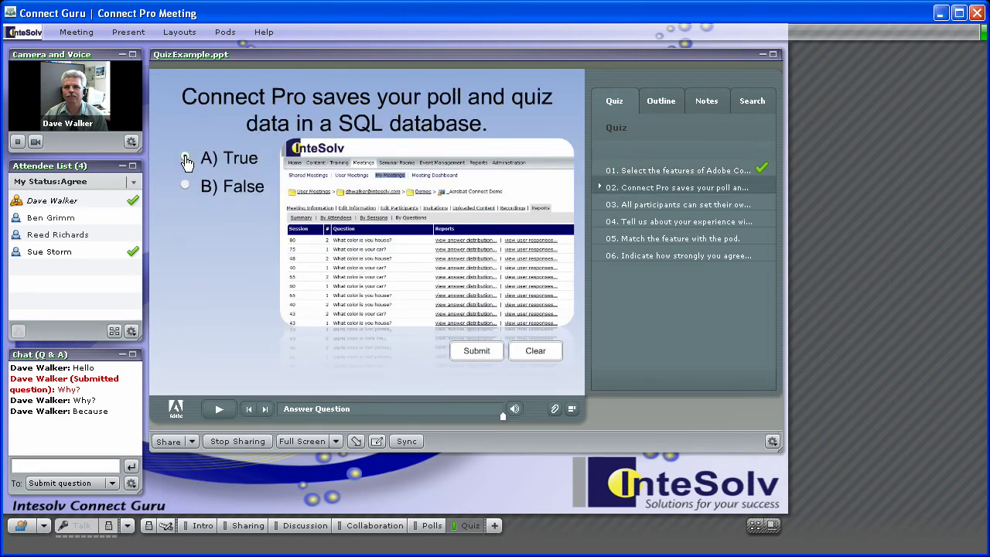
left_click(484, 352)
left_click(250, 308)
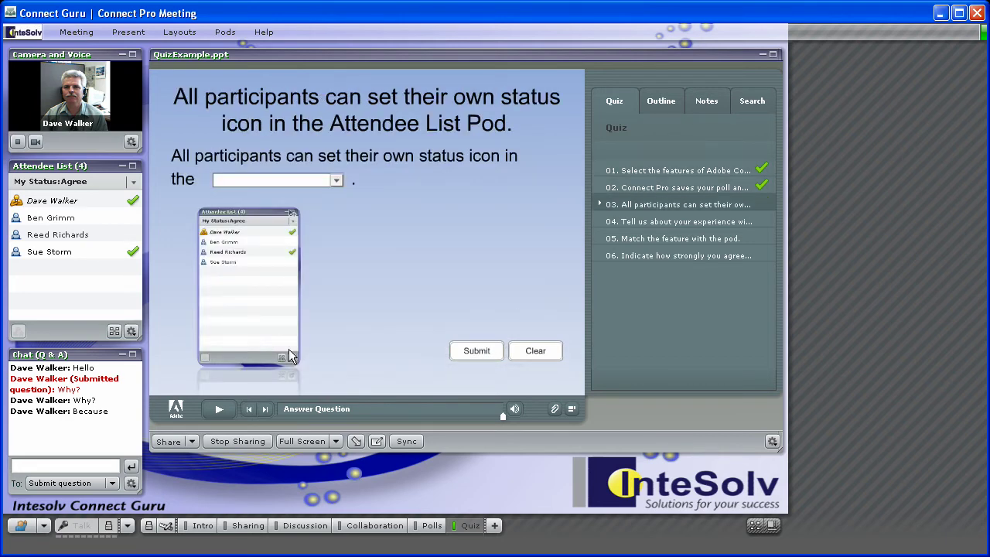
left_click(265, 409)
left_click(264, 410)
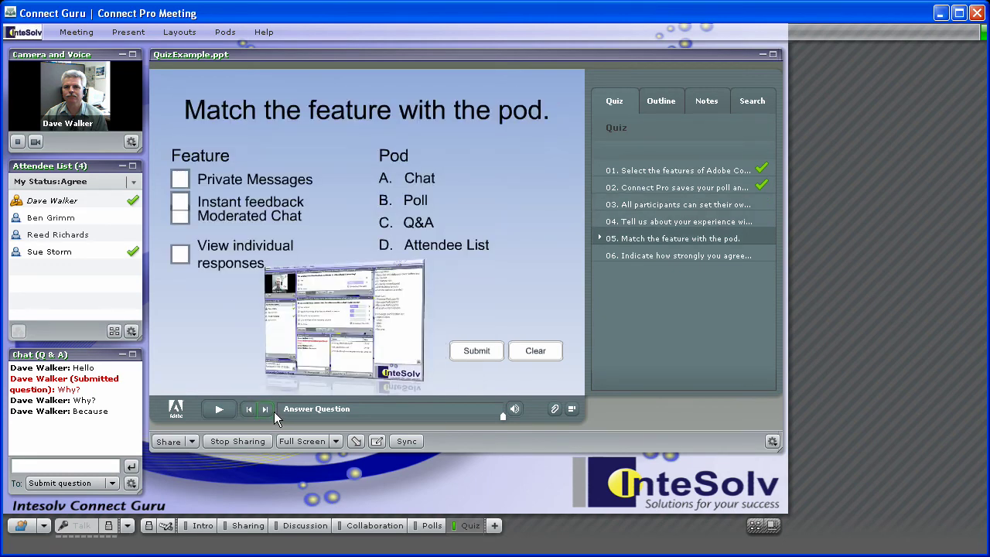
left_click(265, 410)
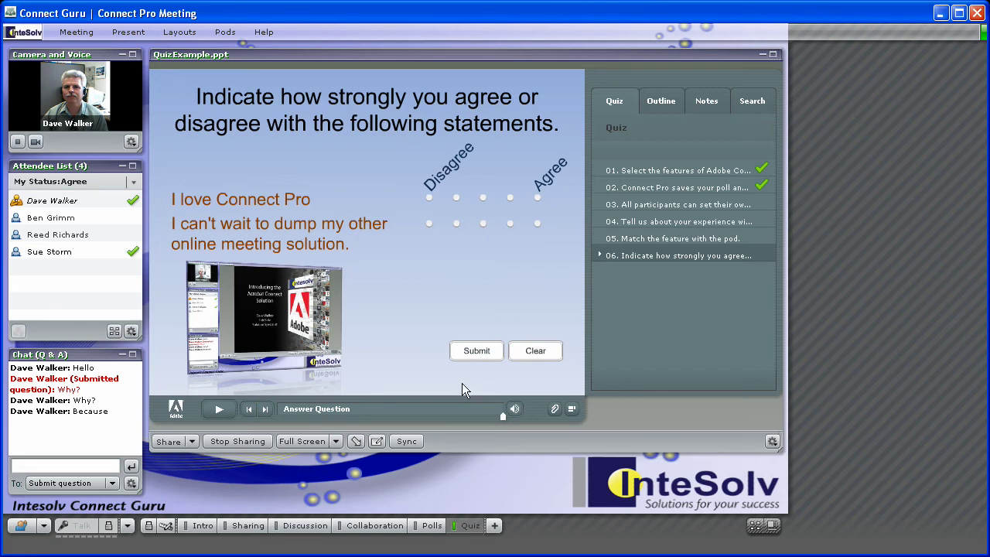
key("alt+Tab")
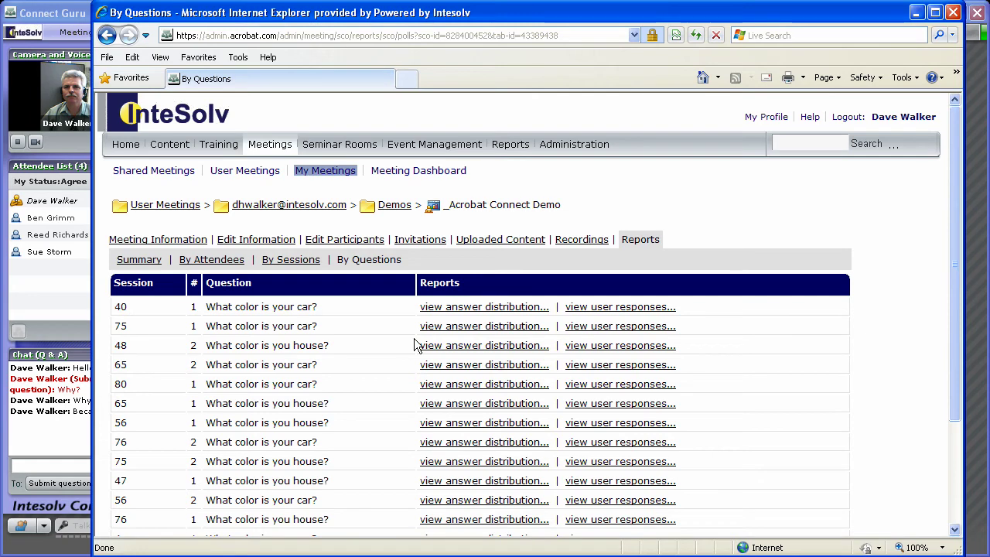
View session 80's car-question answer distribution and user responses, then switch the meeting to Intro.
left_click(523, 385)
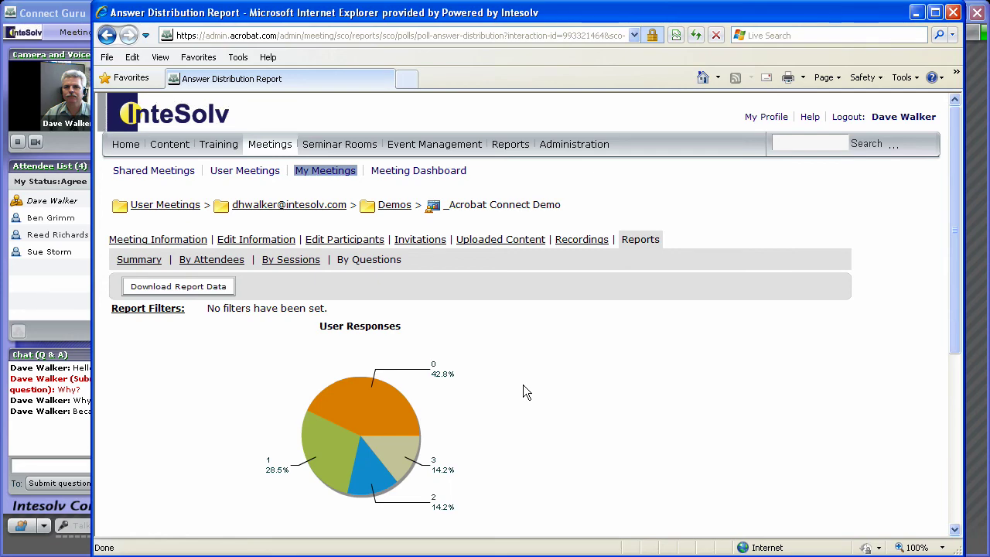
left_click(366, 263)
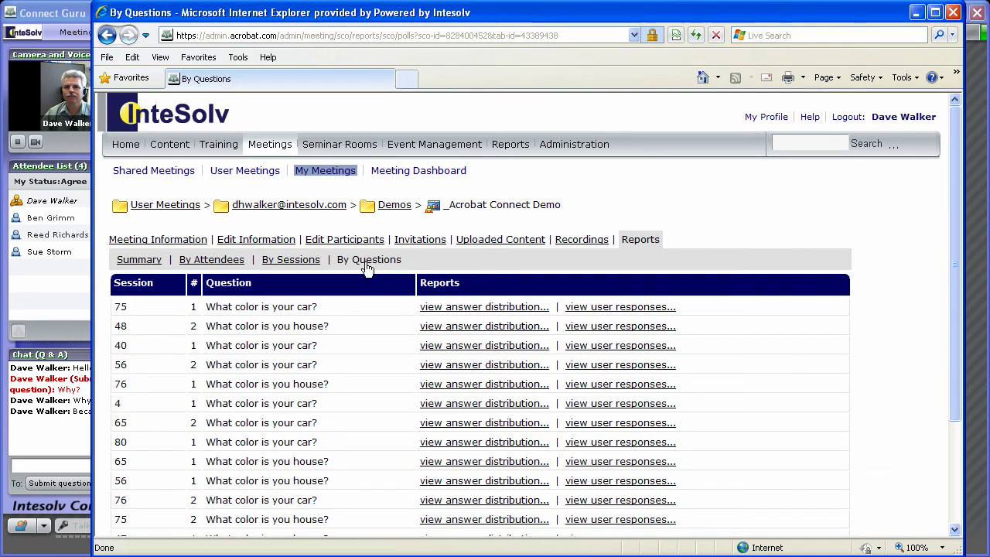
left_click(570, 443)
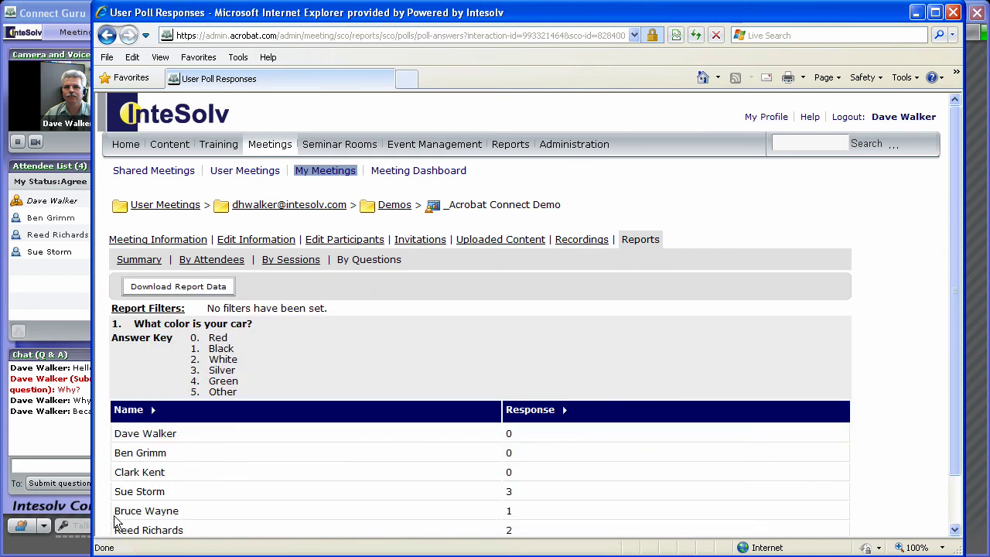
left_click(63, 15)
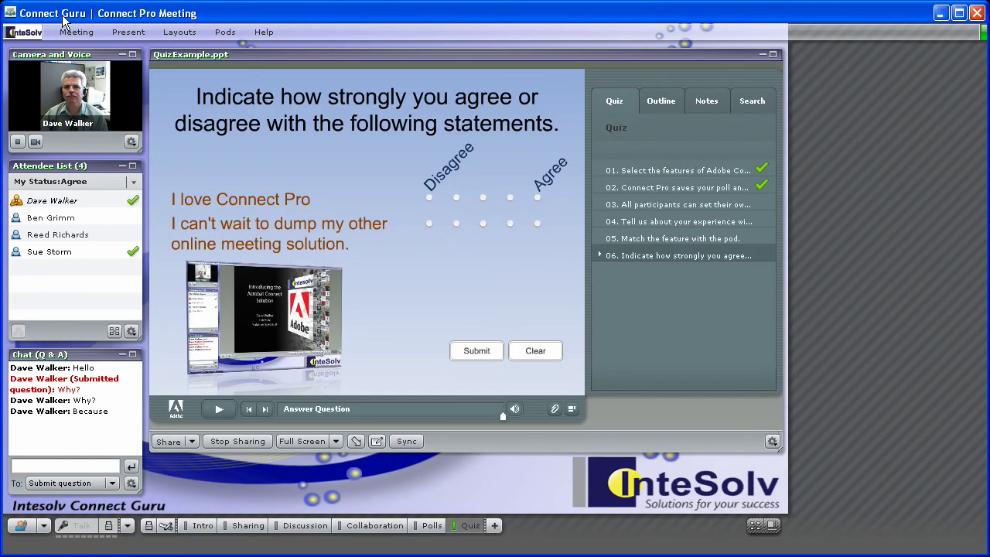
left_click(203, 526)
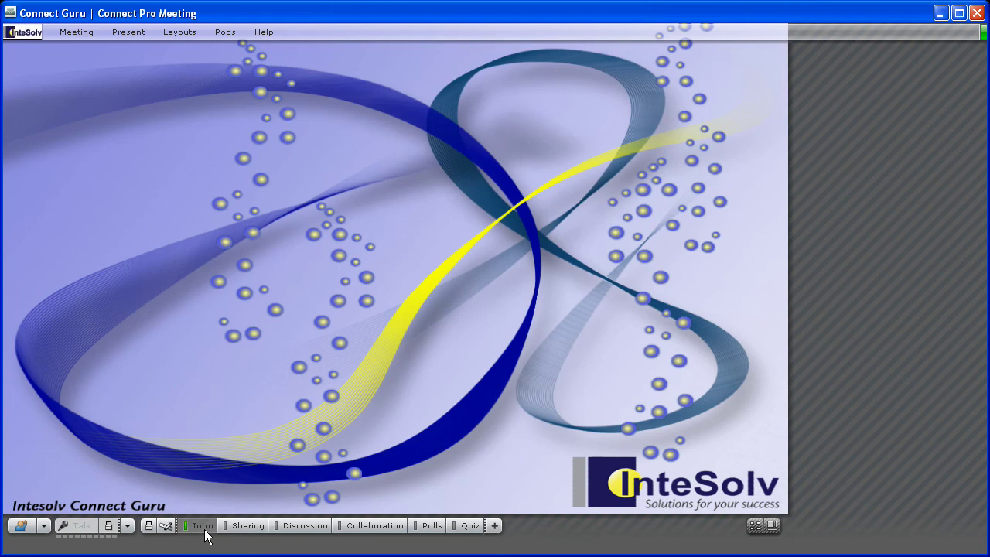